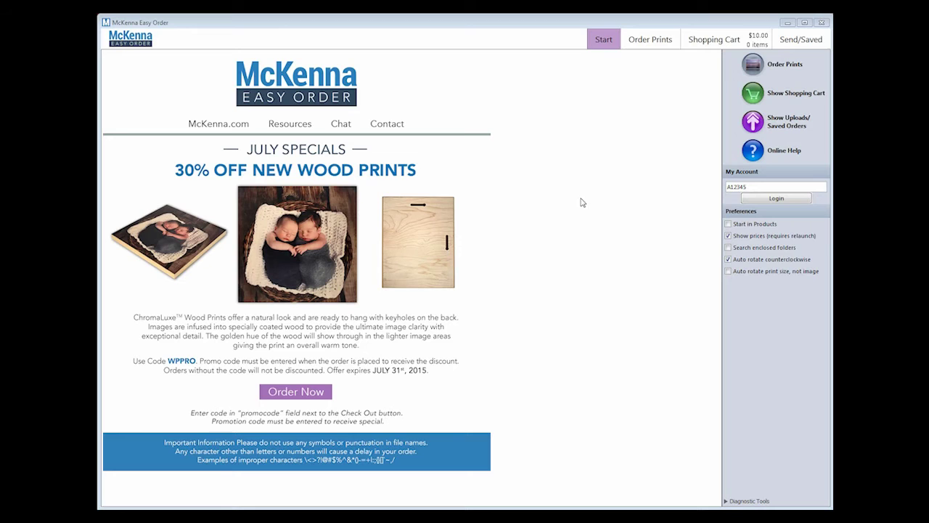
- Launch McKenna Easy Order from the desktop and open the Integrity Albums catalog for ordering prints
click(788, 22)
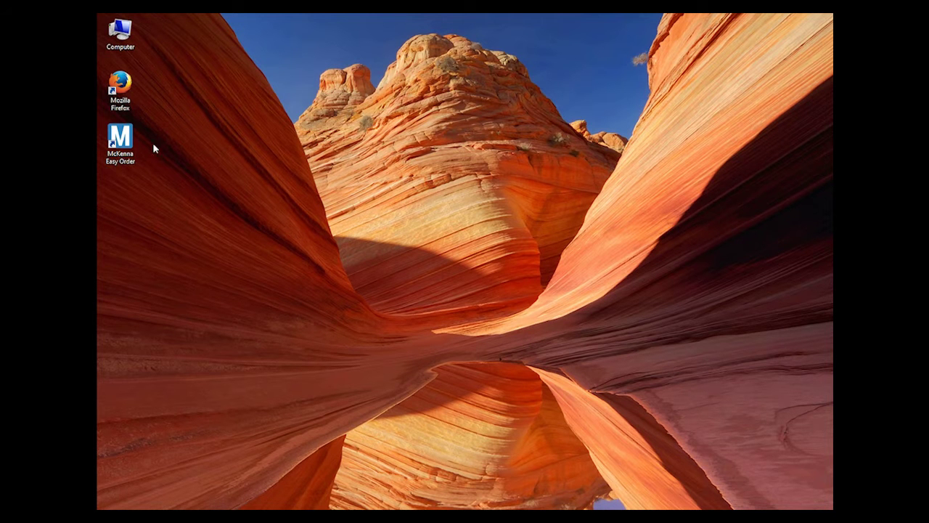
double_click(117, 141)
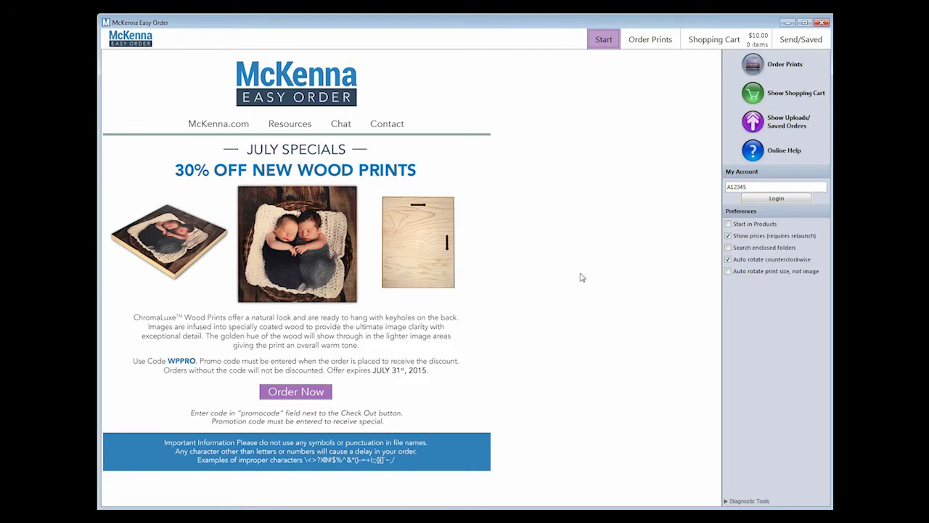
click(657, 41)
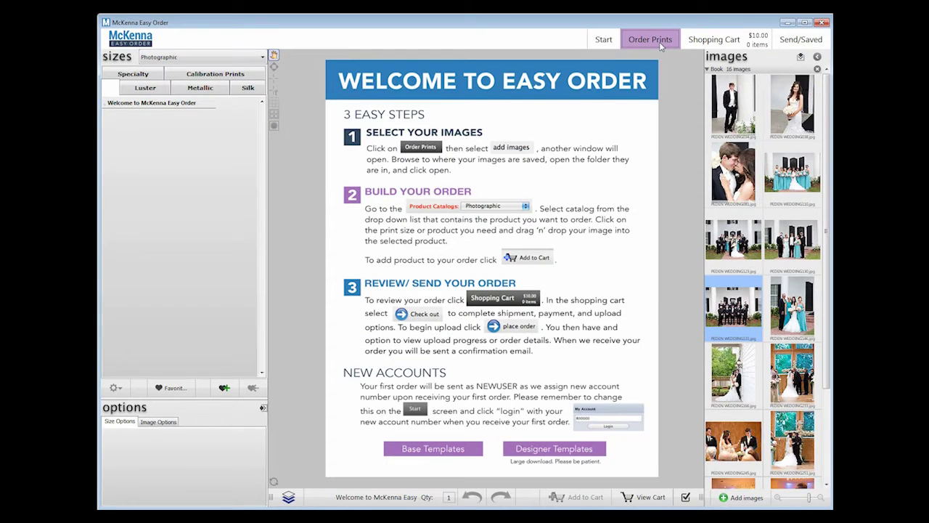
click(236, 58)
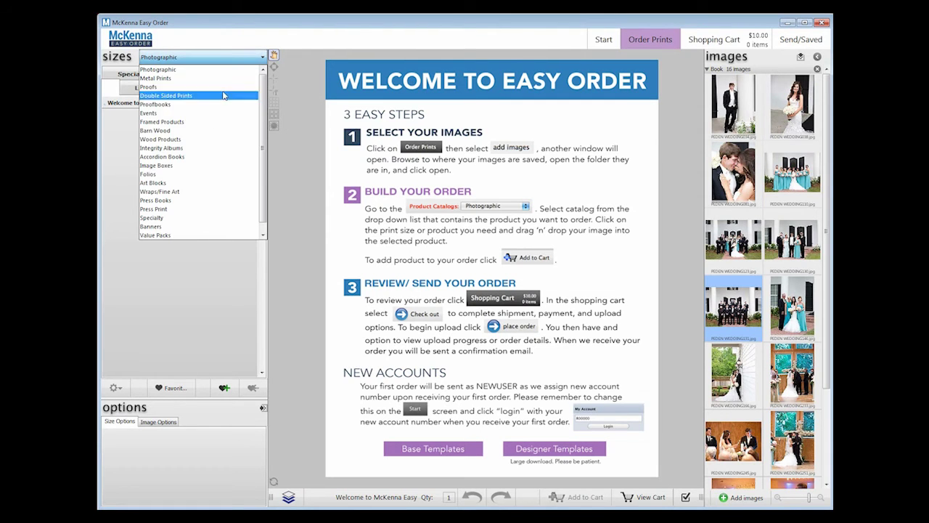
click(172, 148)
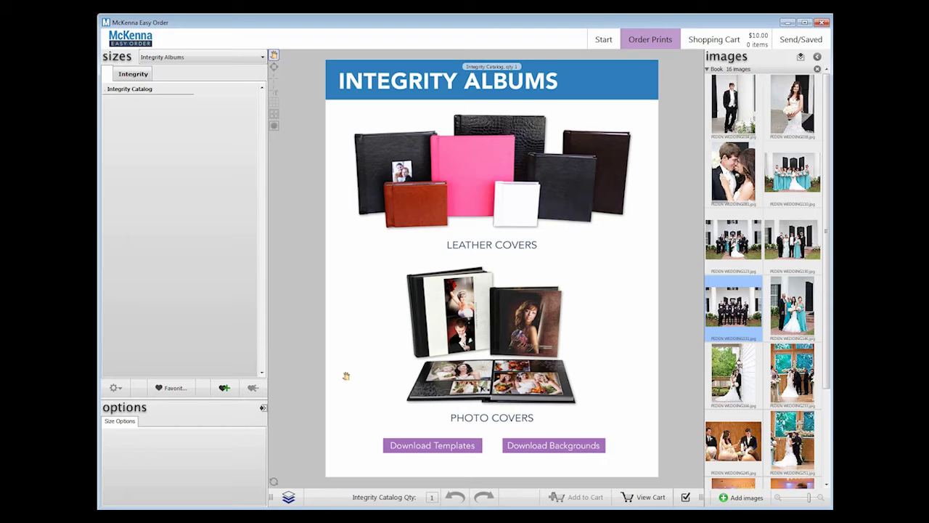
- Start a 10x10 Integrity album on Luster paper and enlarge its options area
click(136, 75)
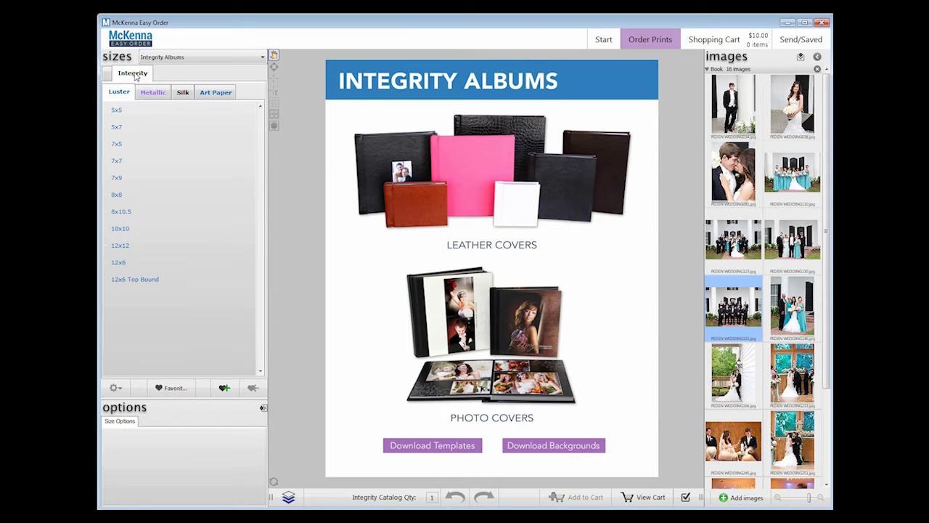
click(120, 229)
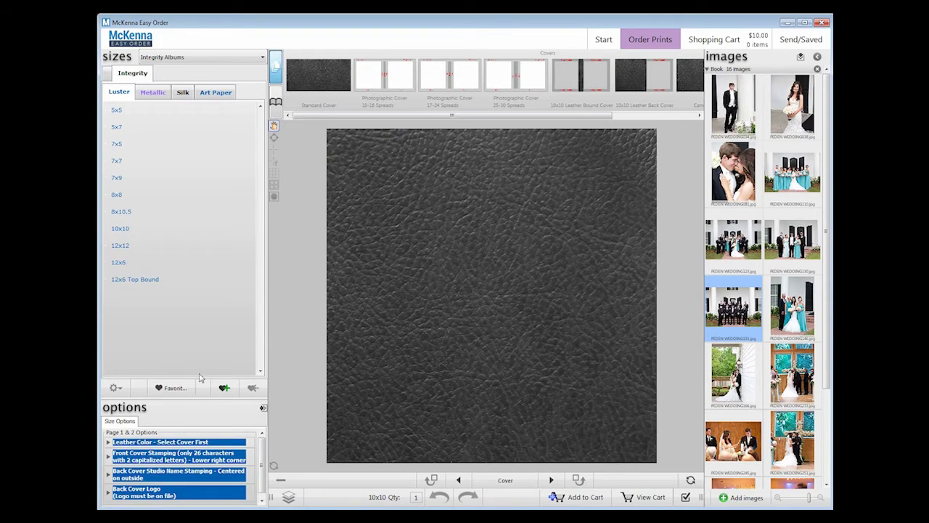
drag(201, 394, 208, 310)
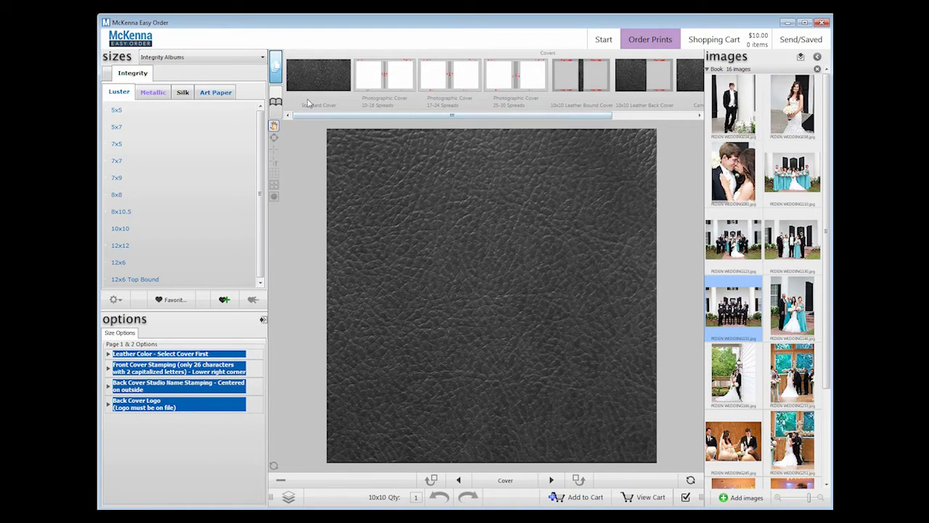
- Apply the 10x10 Leather Back Cover to the album and set its leather color to Black Croc
drag(290, 116, 322, 116)
click(275, 103)
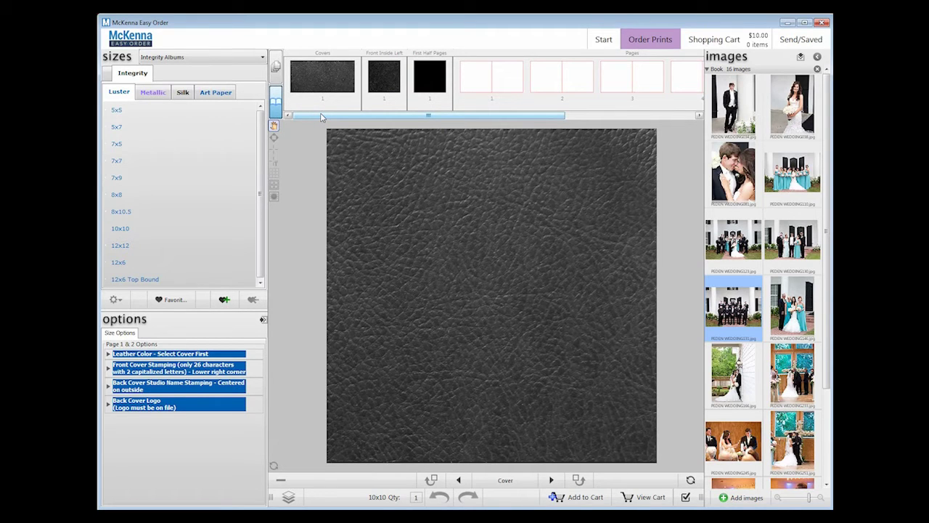
click(278, 71)
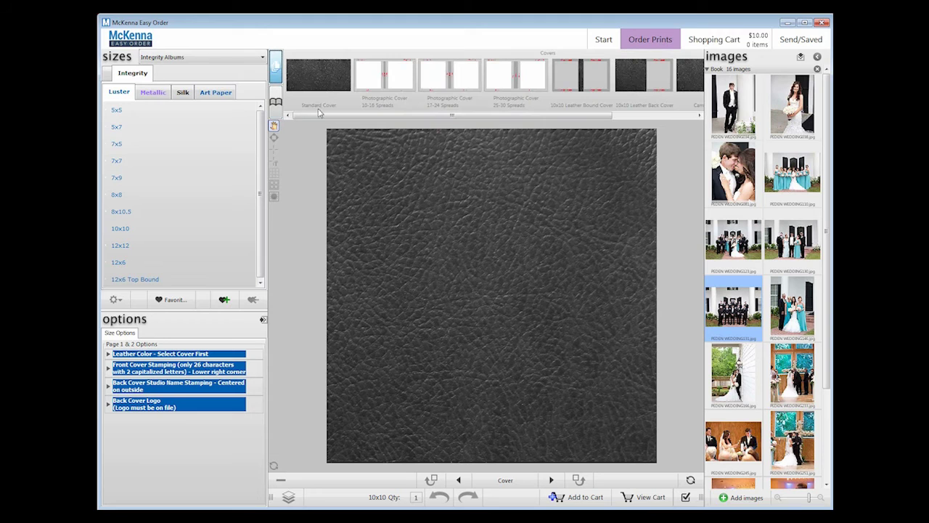
drag(319, 114, 504, 125)
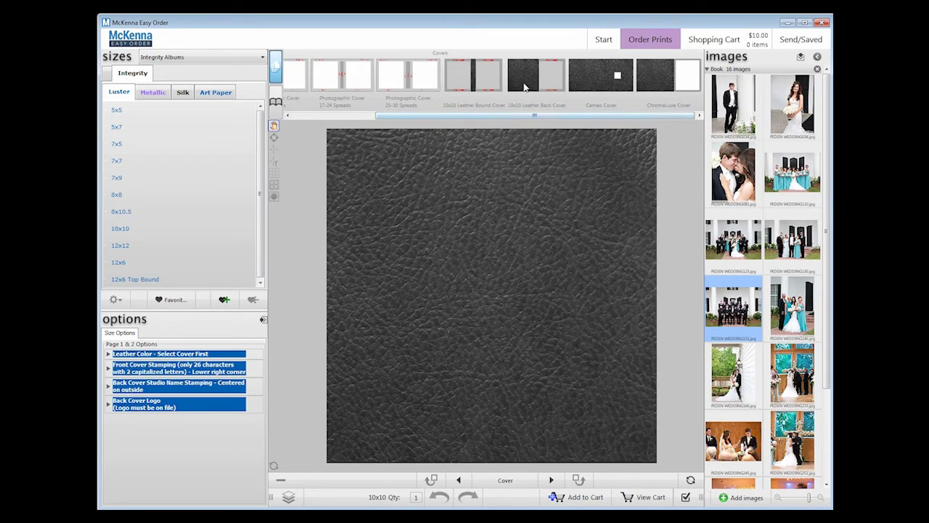
drag(524, 87, 510, 173)
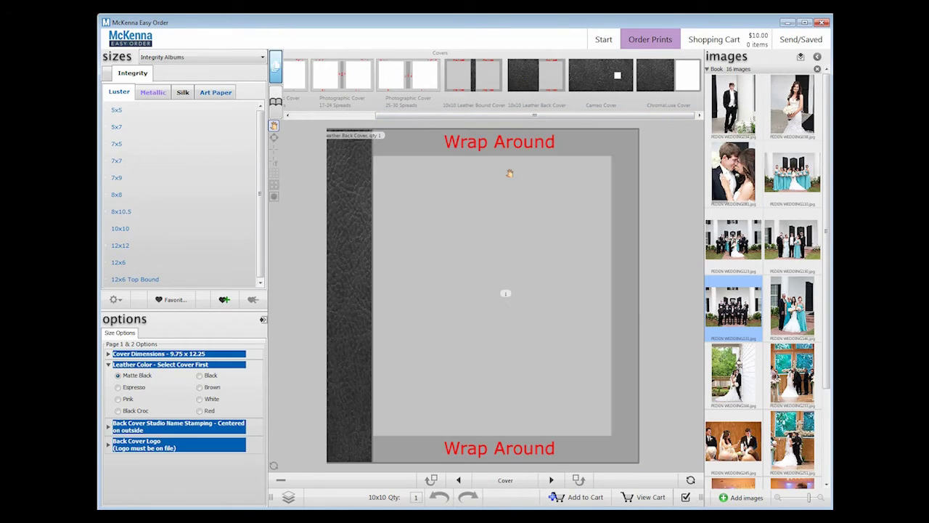
click(117, 411)
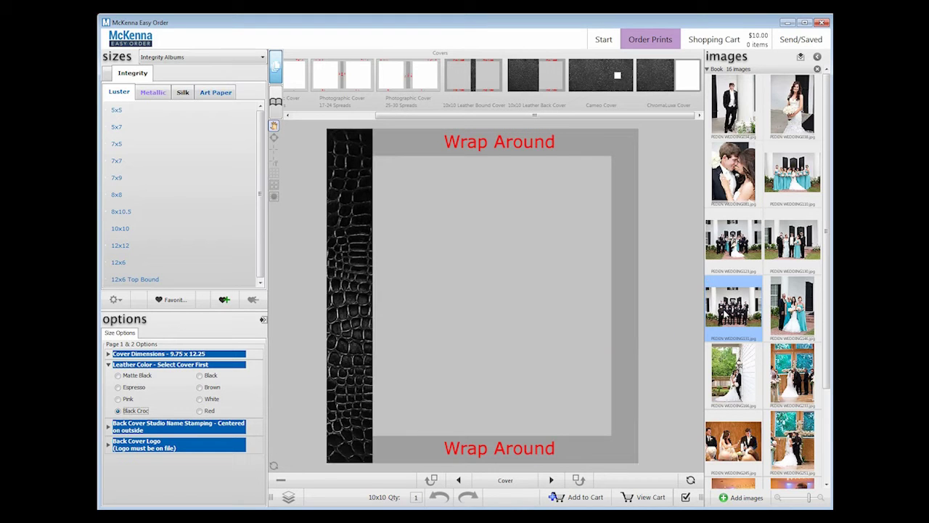
- Place the portrait of the couple beside the wall lanterns on the front cover and reposition it so the couple sits higher
click(725, 363)
drag(724, 363, 481, 299)
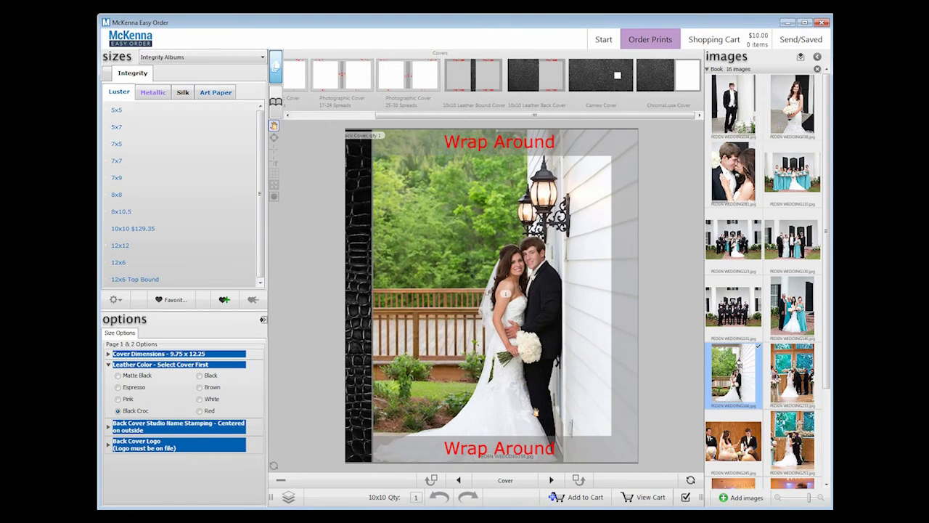
drag(541, 373, 549, 308)
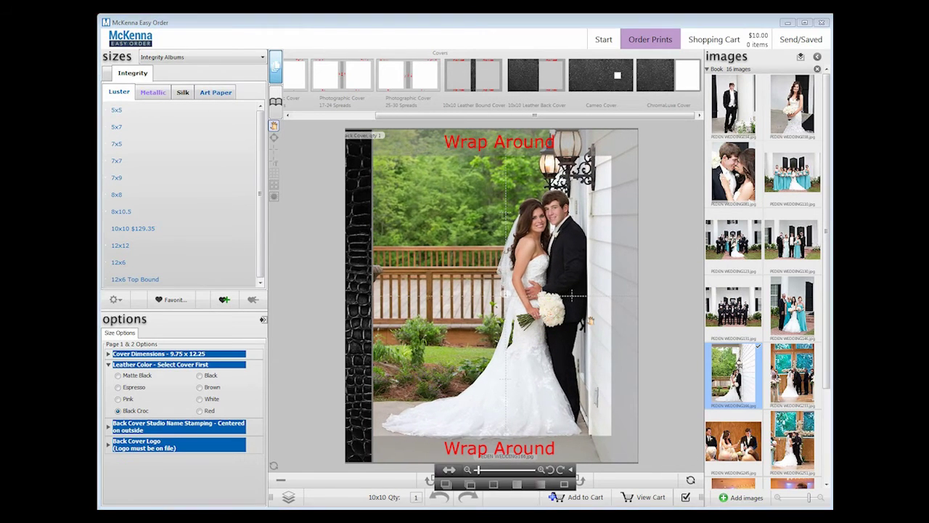
click(668, 328)
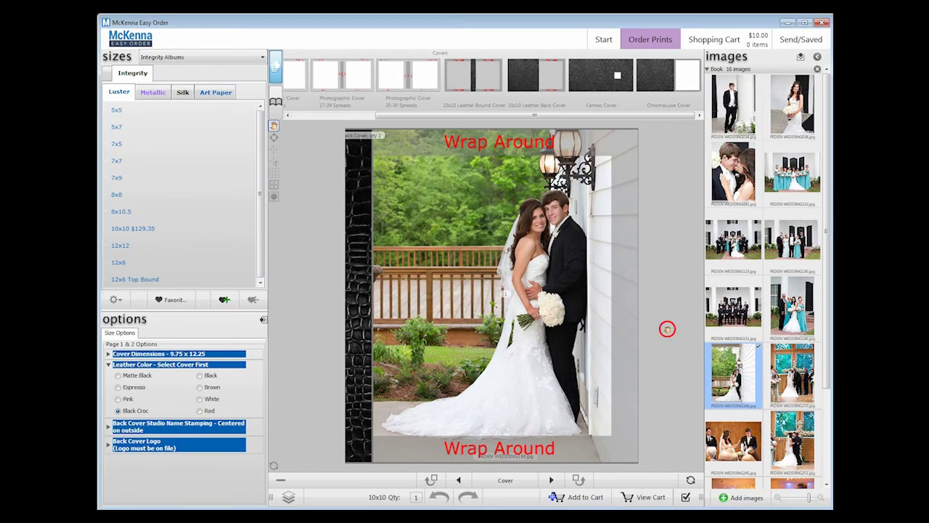
- Change the album's inside front to the 10x10 White End Leaves
click(551, 481)
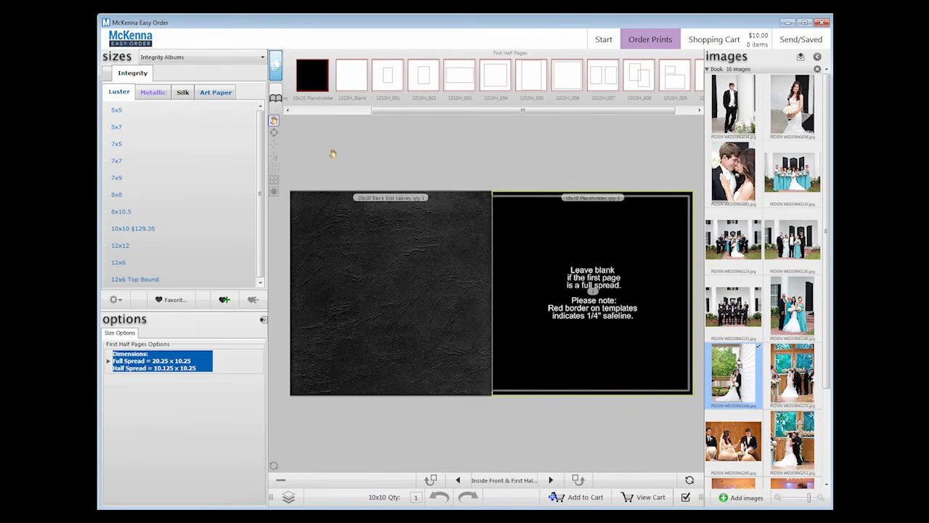
click(275, 99)
drag(367, 110, 336, 110)
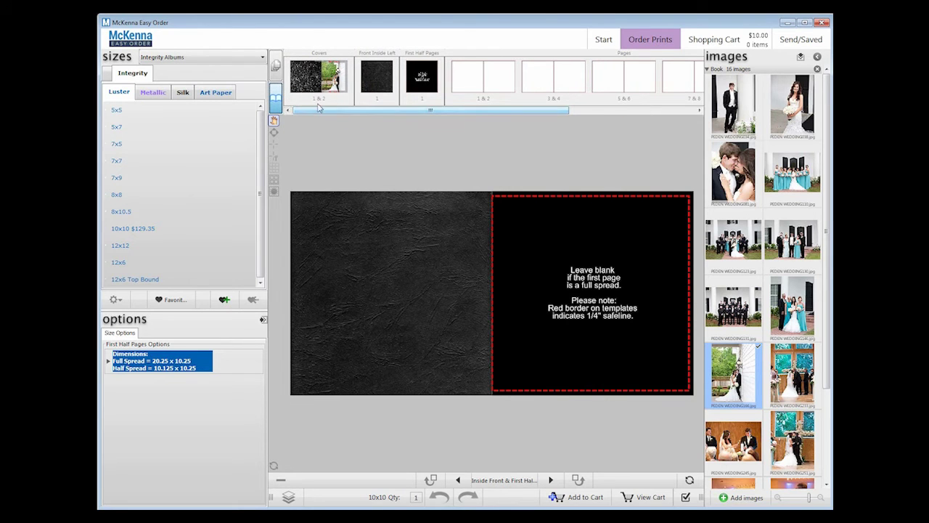
click(276, 67)
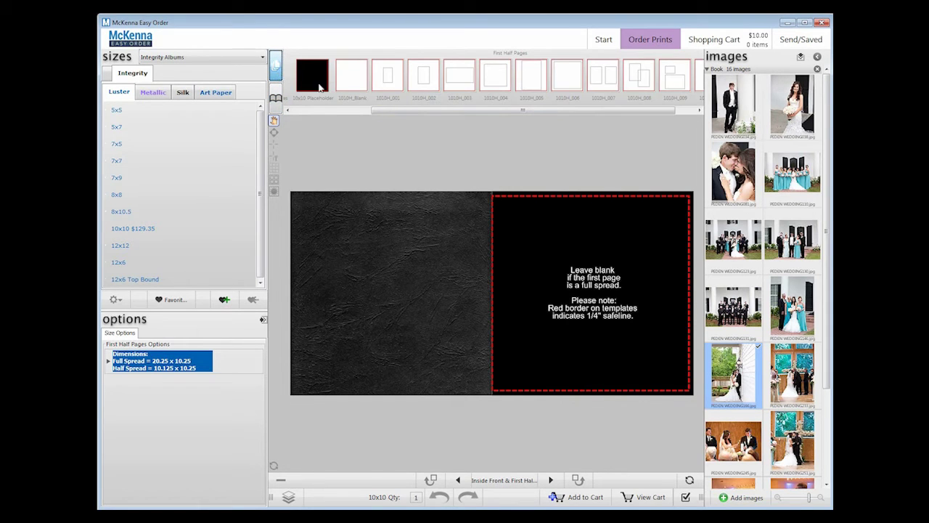
drag(399, 111, 311, 106)
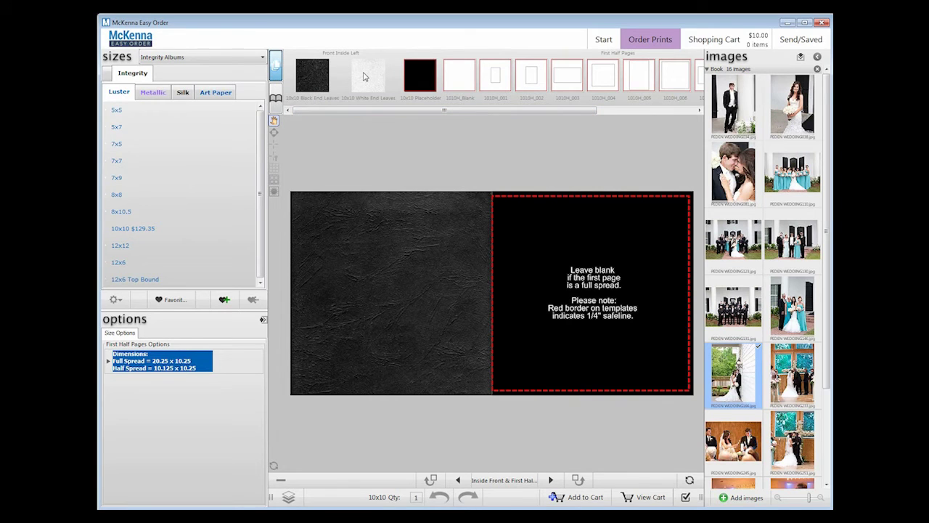
drag(364, 77, 377, 257)
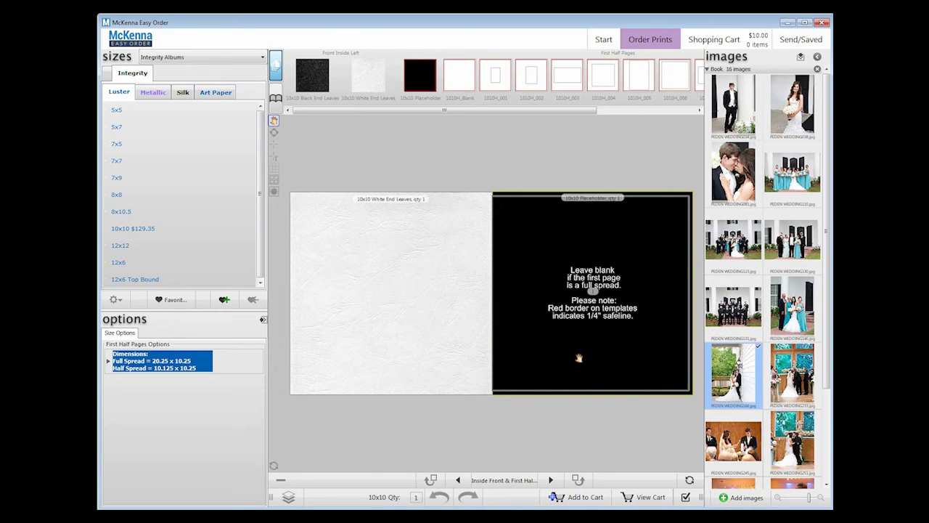
- Advance to the spread for pages 1 & 2 and apply the two-image split template 1010F_042S
click(551, 479)
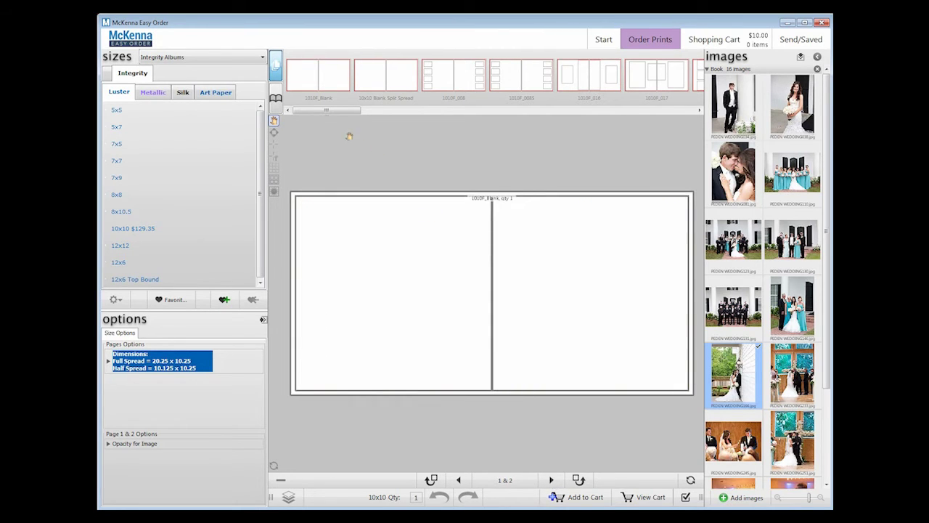
click(325, 110)
drag(325, 110, 519, 271)
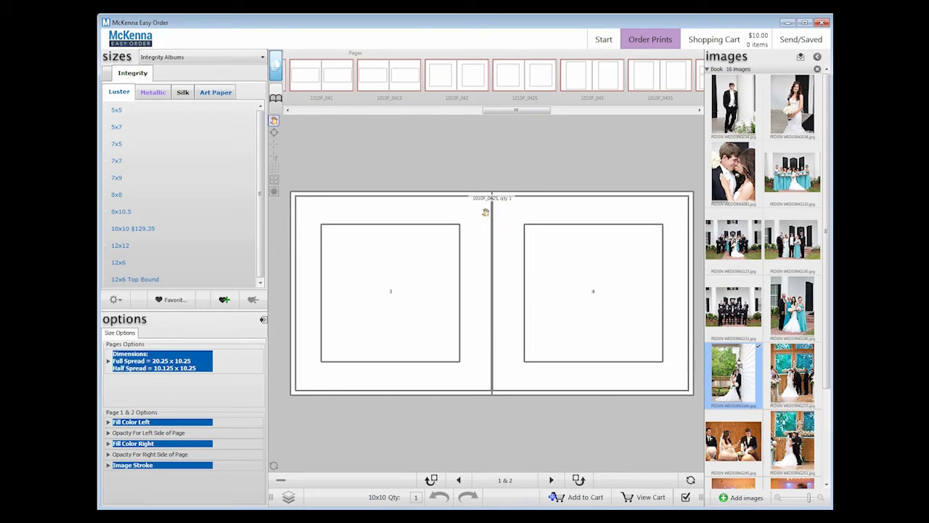
click(303, 346)
- Fill the left page of the spread with color W-08 and the right page with W-06
click(134, 422)
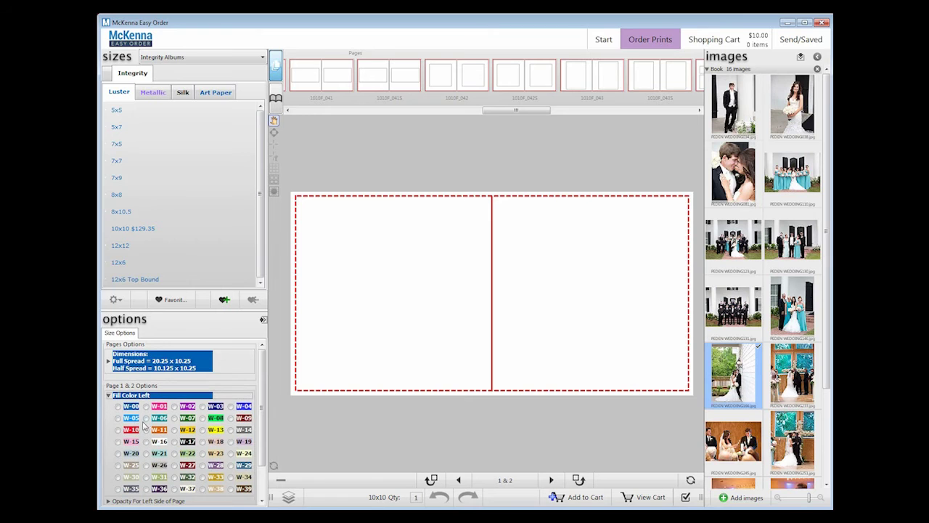
click(206, 418)
click(187, 395)
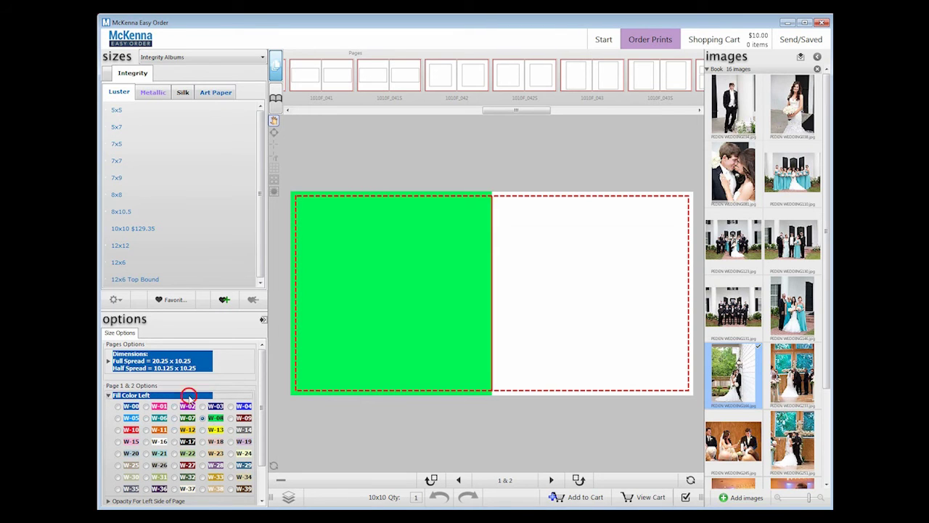
click(175, 443)
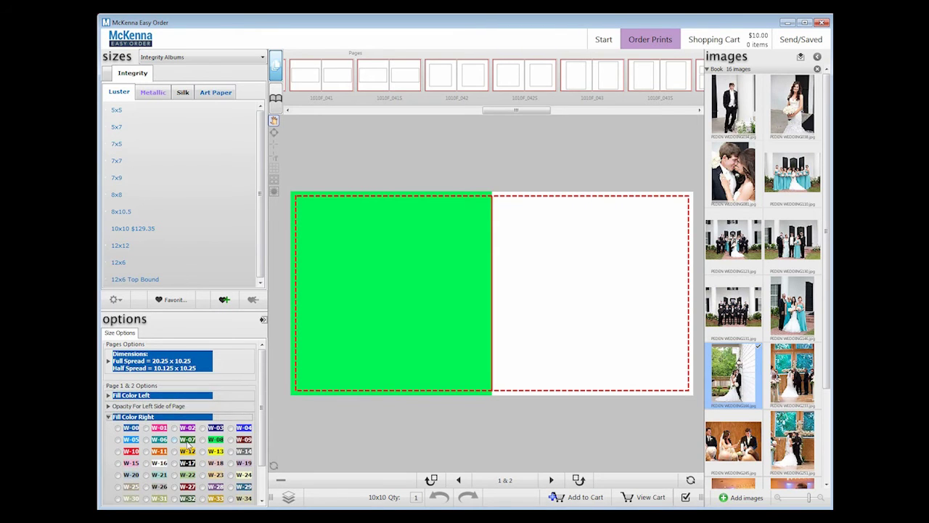
click(145, 440)
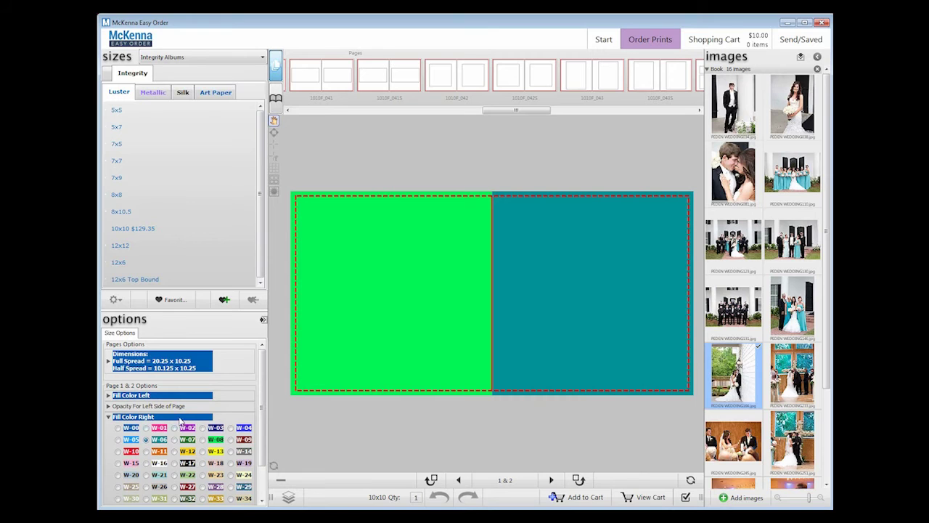
click(181, 418)
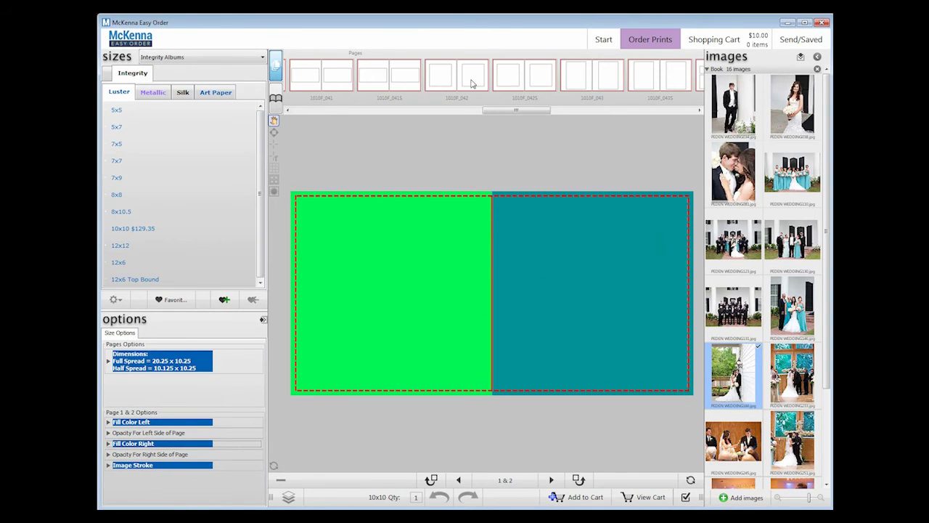
- Apply the two-image template 1010F_042 to spread 1 & 2 and give it a light gray linen-textured background
drag(468, 80, 472, 239)
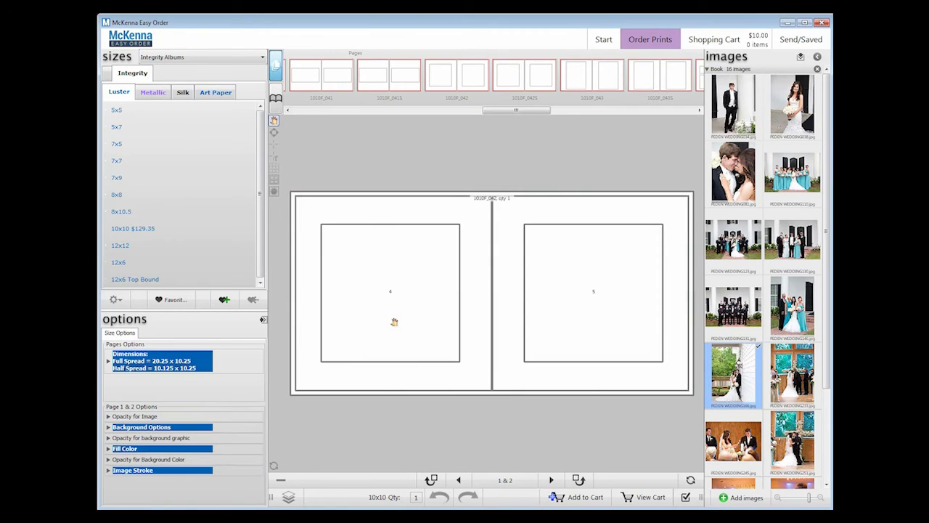
click(171, 428)
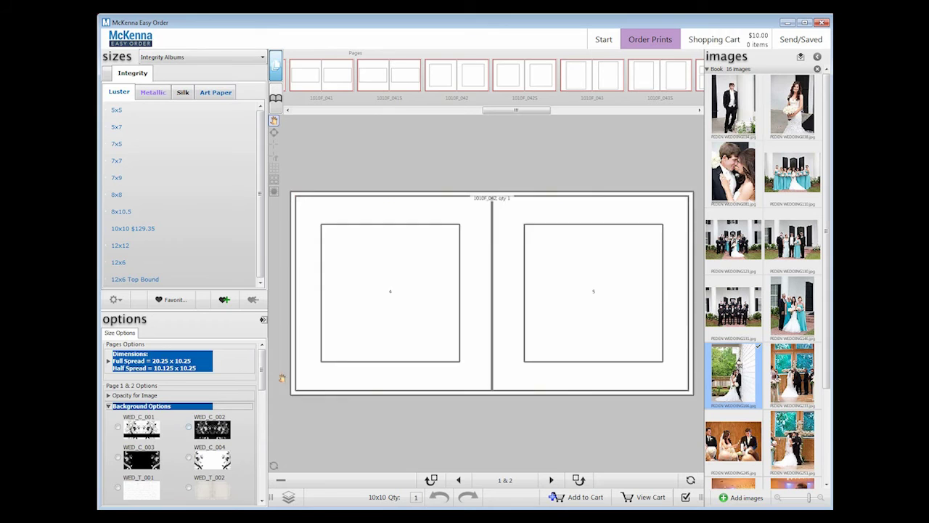
mouse_move(259, 378)
mouse_down()
mouse_move(259, 408)
mouse_move(263, 373)
mouse_up()
click(218, 410)
click(185, 409)
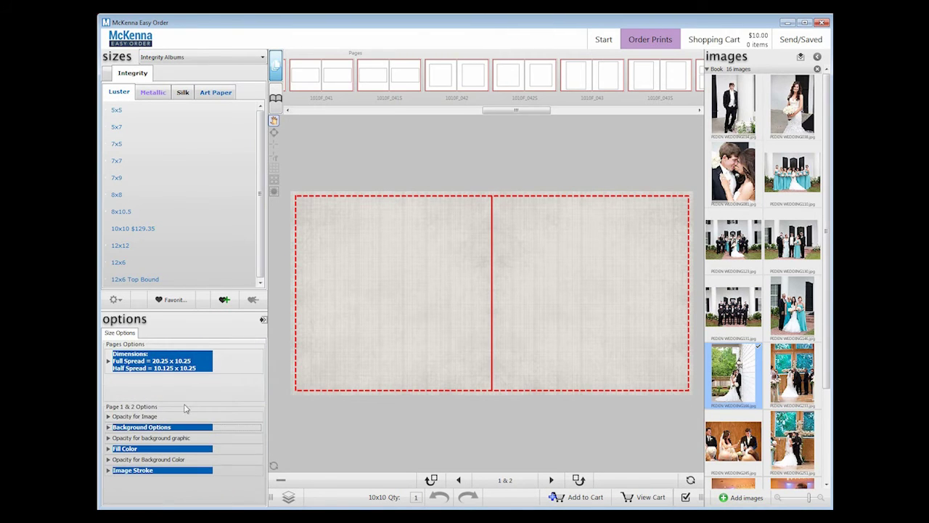
- Review the opacity choices for the background graphic and the fill colors available for the spread
click(150, 438)
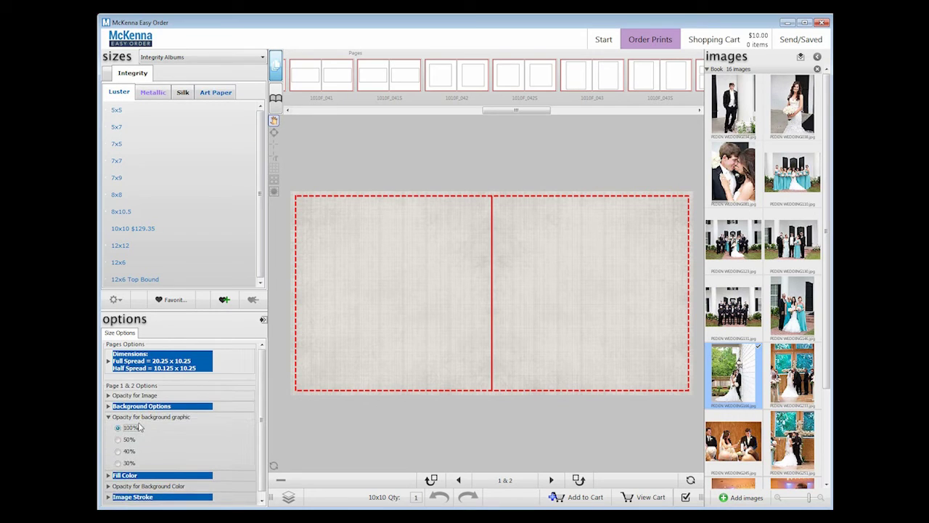
click(149, 416)
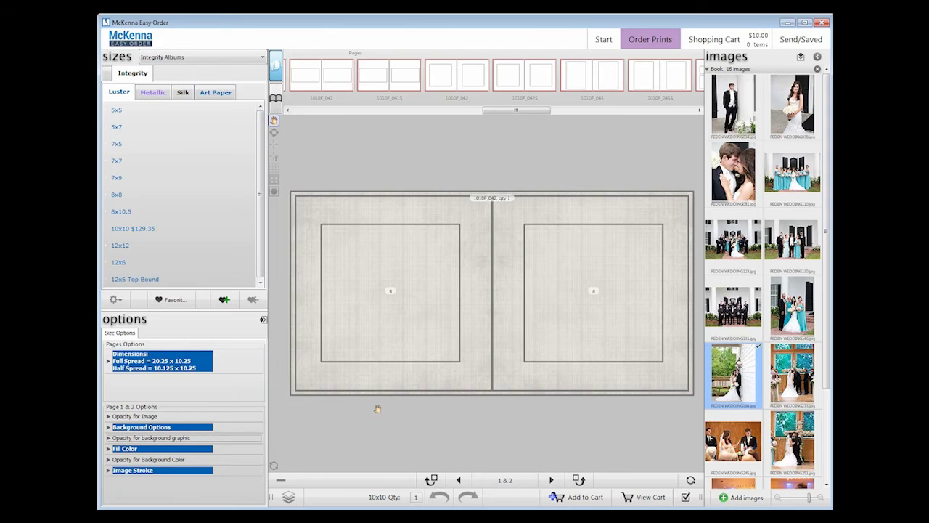
click(185, 448)
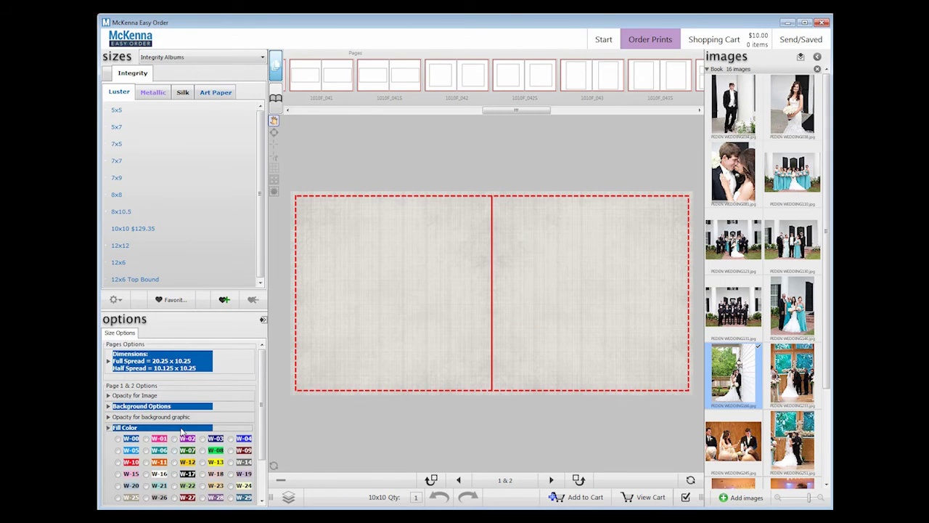
click(181, 428)
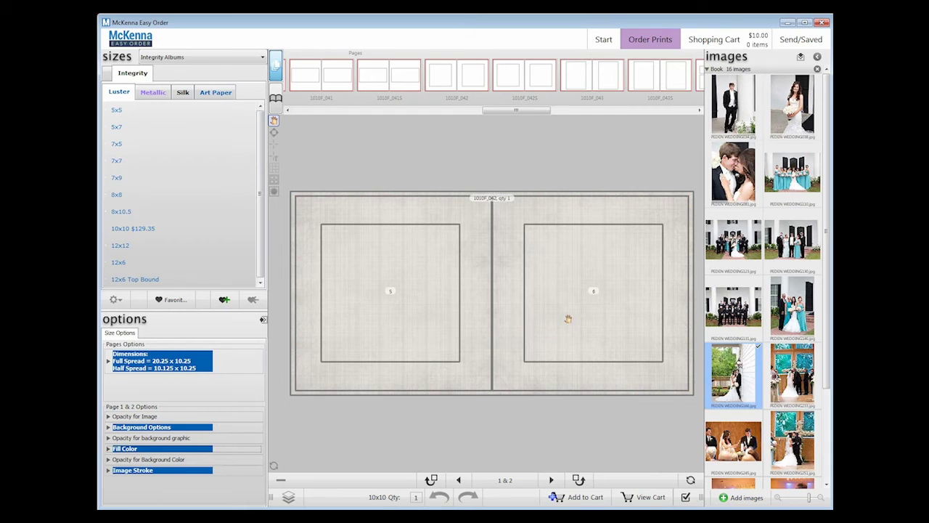
drag(748, 247, 408, 304)
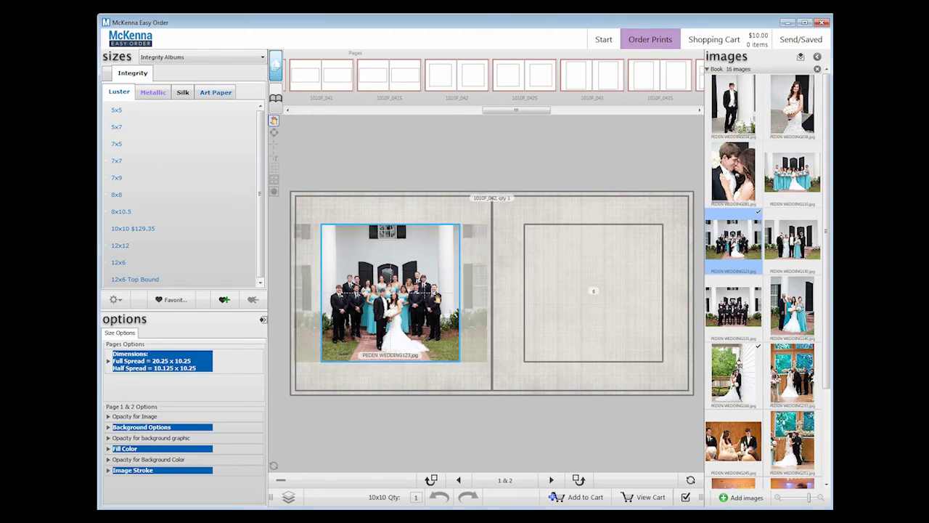
key(ctrl+z)
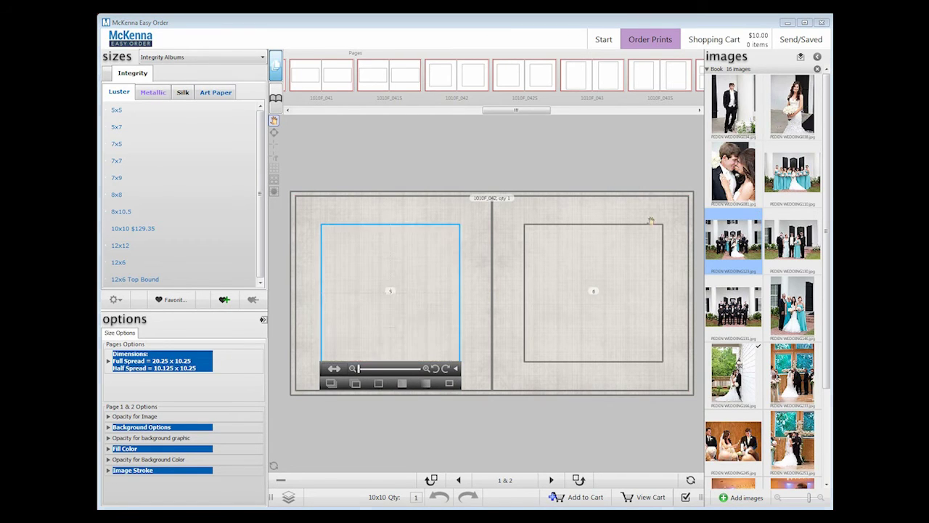
key(ctrl+z)
- Place the bridesmaids photo on page 1 and the groomsmen photo on page 2, with the White - Option 2 image stroke
drag(792, 178, 410, 303)
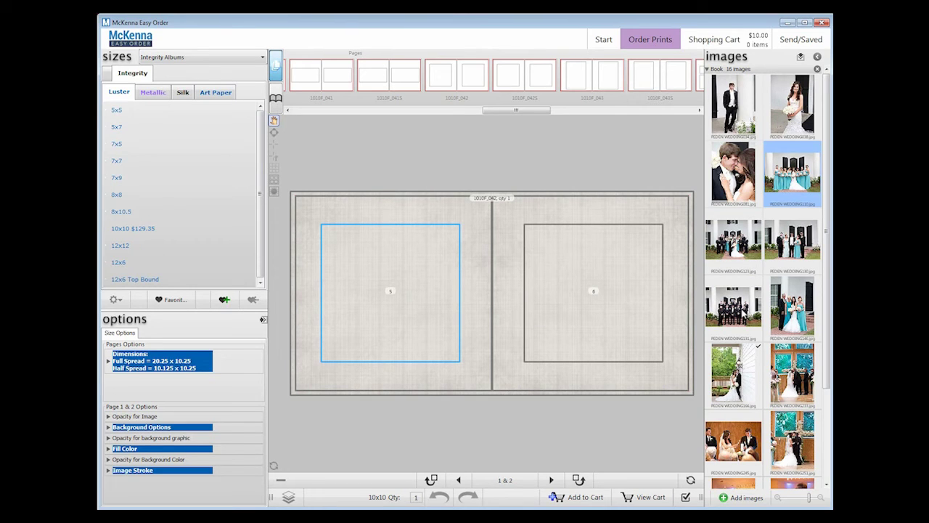
click(574, 314)
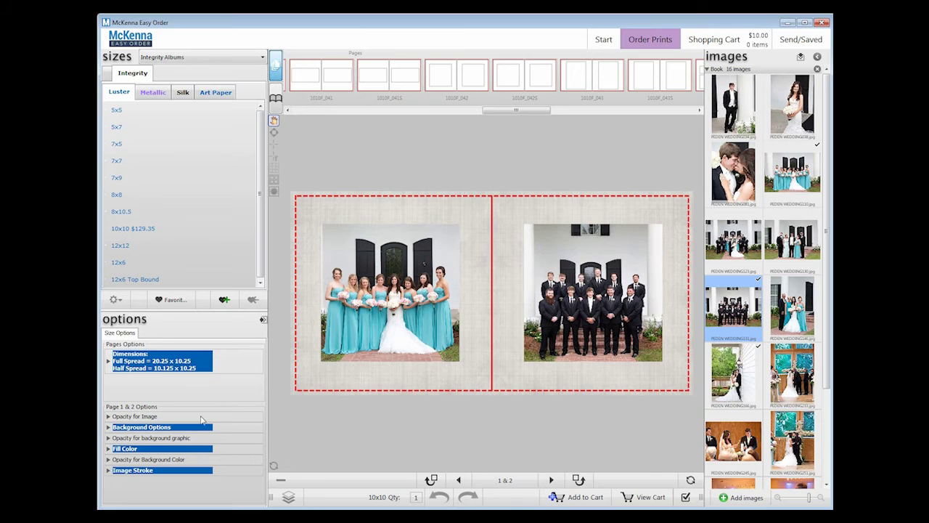
click(134, 470)
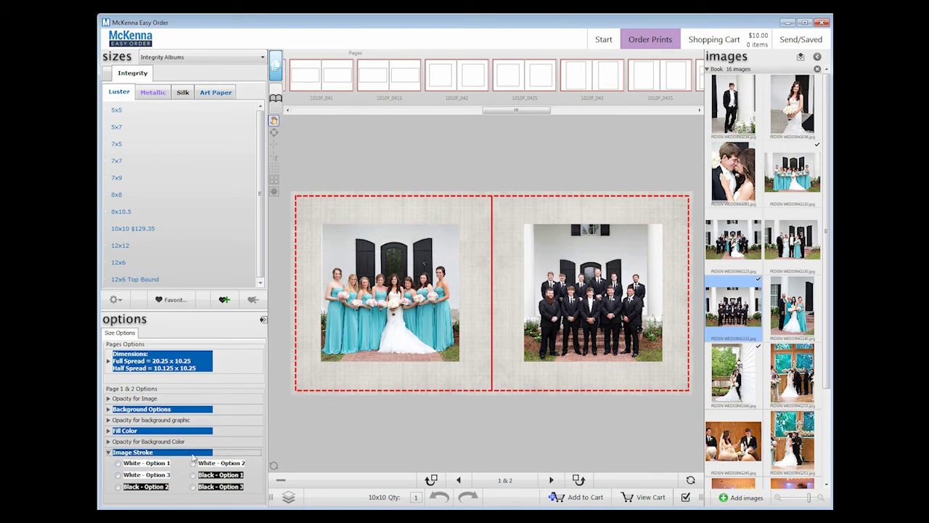
click(193, 463)
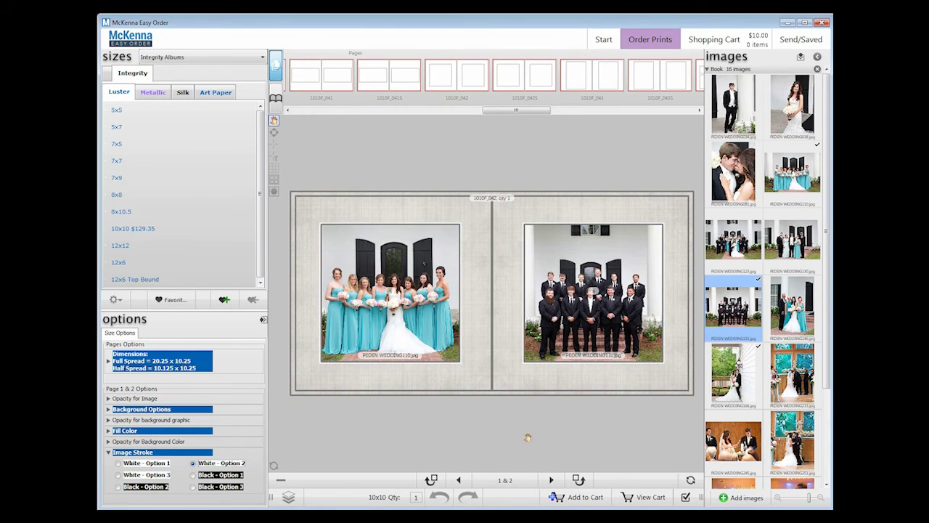
- Show the album's full page sequence and add a blank spread after pages 1 & 2
click(275, 97)
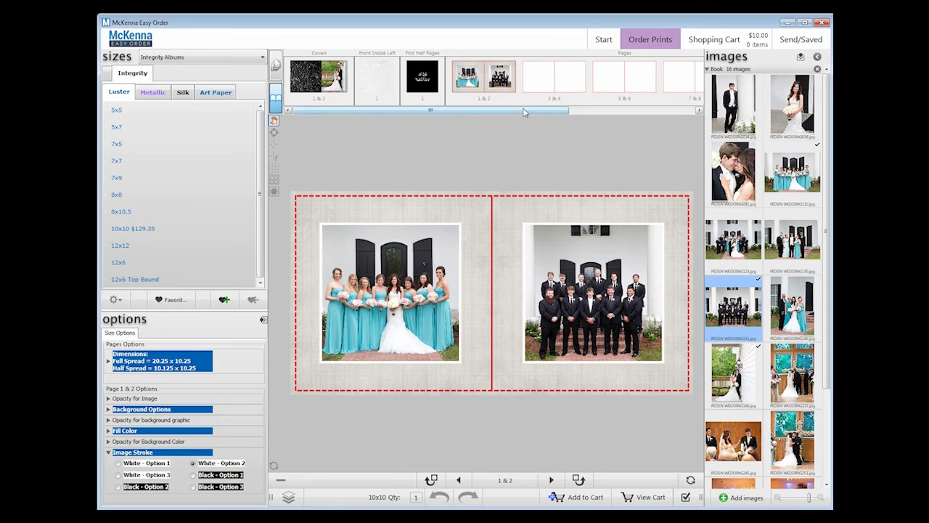
click(610, 106)
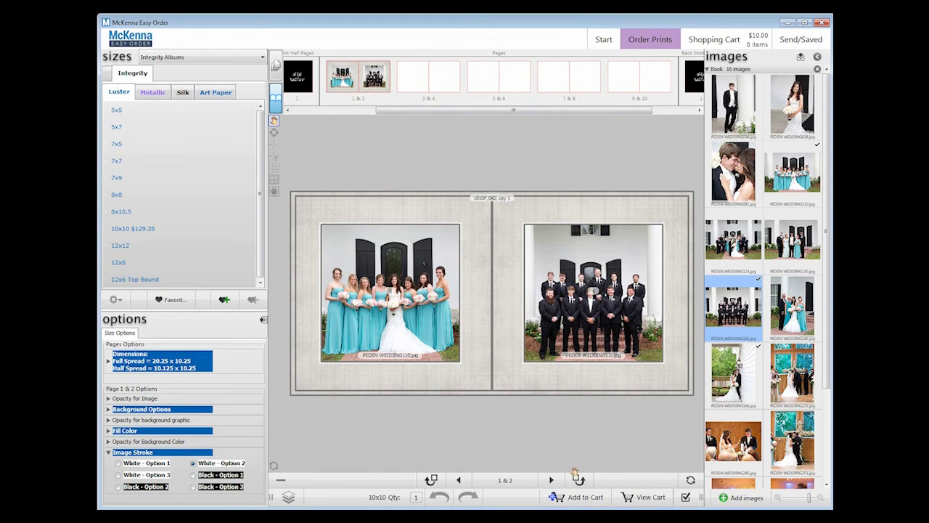
click(578, 480)
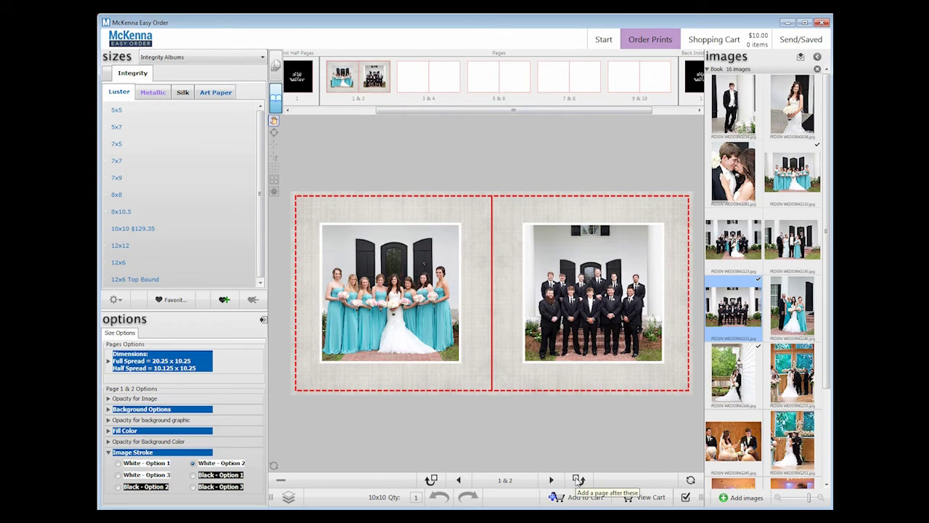
click(578, 480)
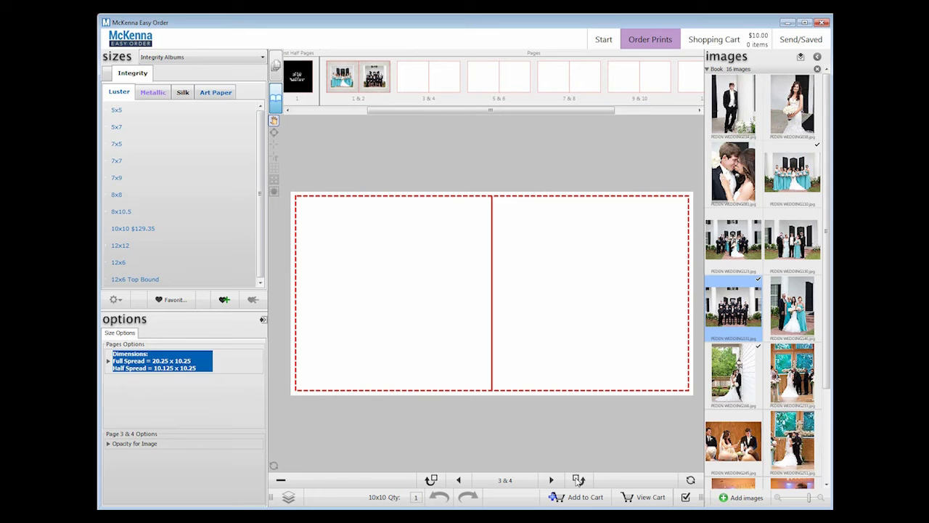
click(432, 480)
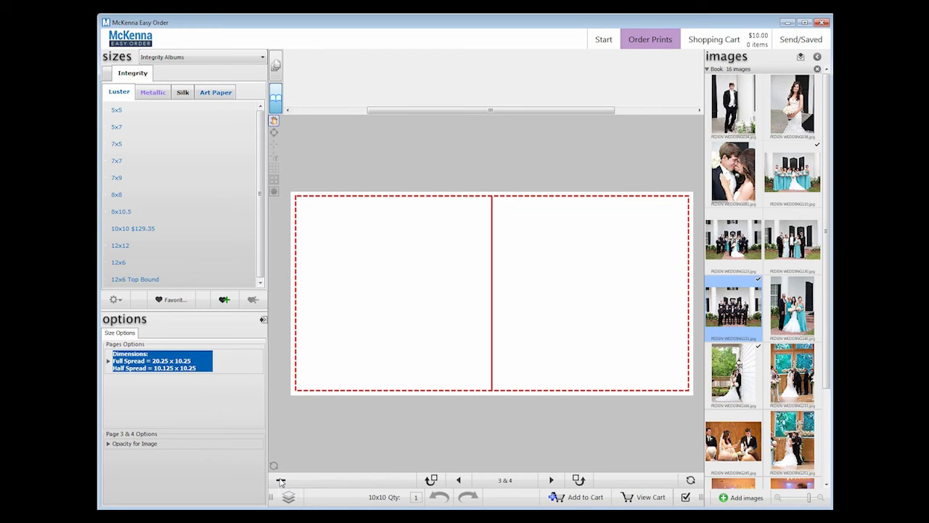
click(280, 481)
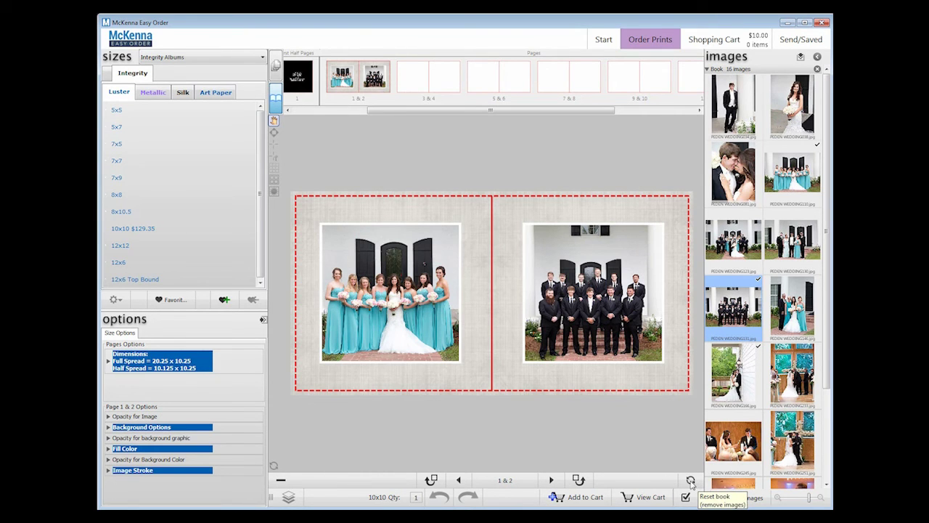
click(690, 482)
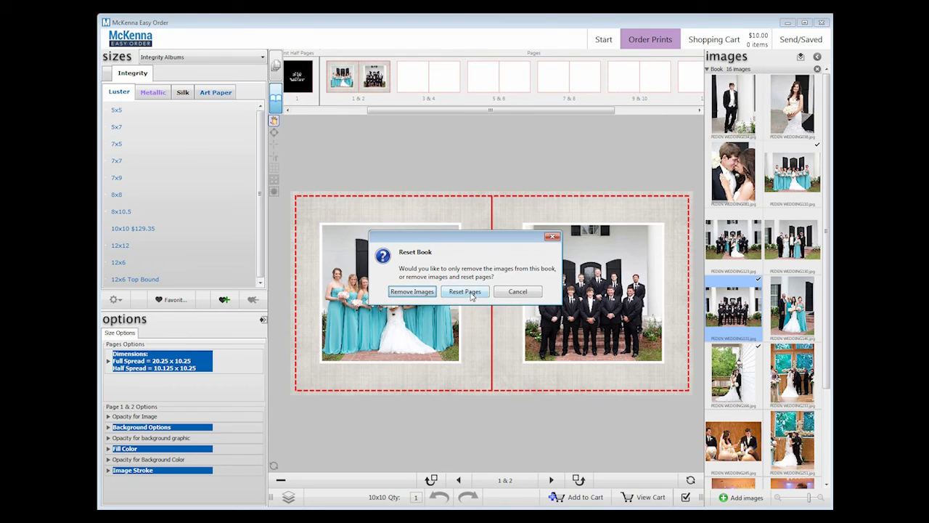
click(517, 291)
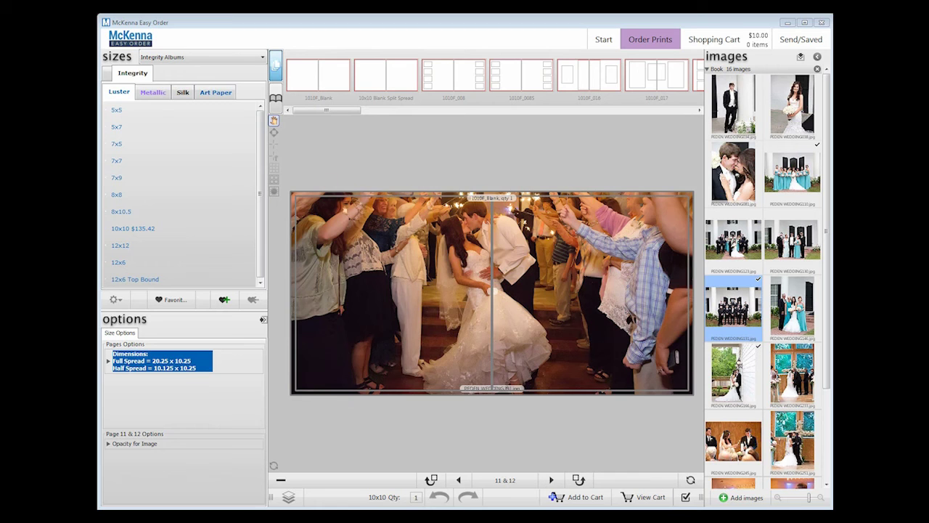
- Check the album's spreads through the inside back cover, and add the 10x10 album to the cart and view the cart
click(274, 98)
click(362, 111)
drag(362, 111, 469, 112)
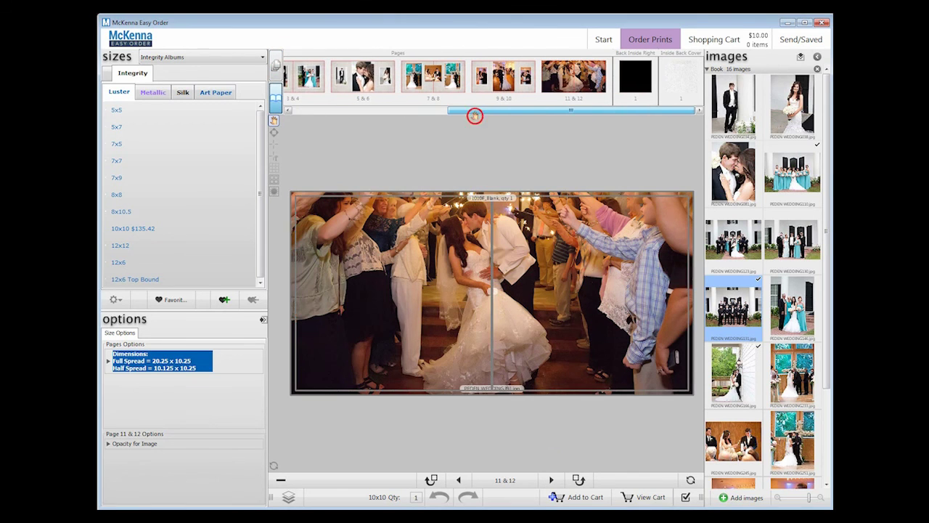
click(582, 498)
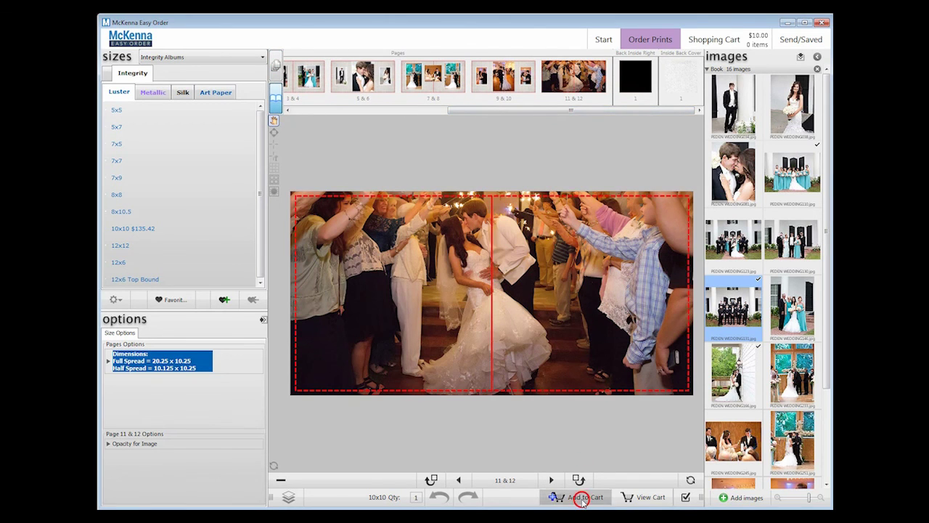
click(645, 499)
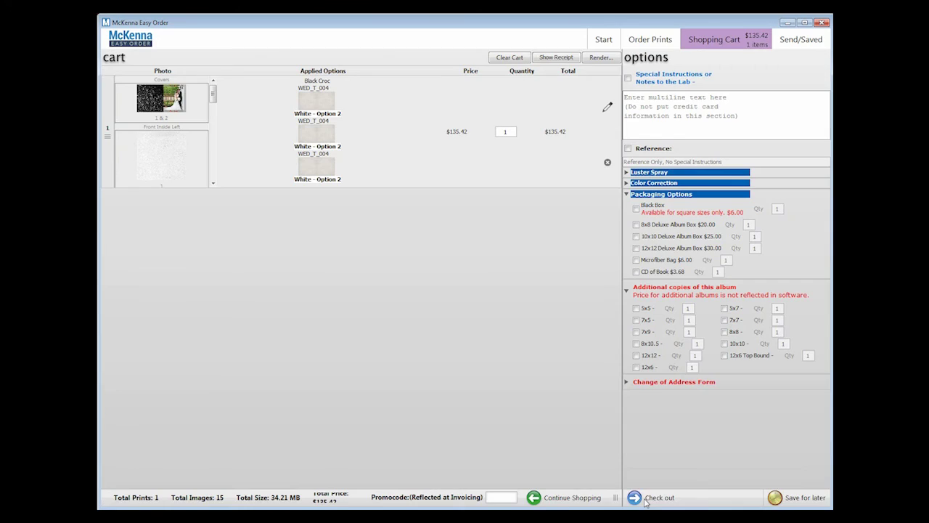
- Add one Black Box and one Microfiber Bag as packaging for the album and save the order for later
drag(213, 94, 229, 125)
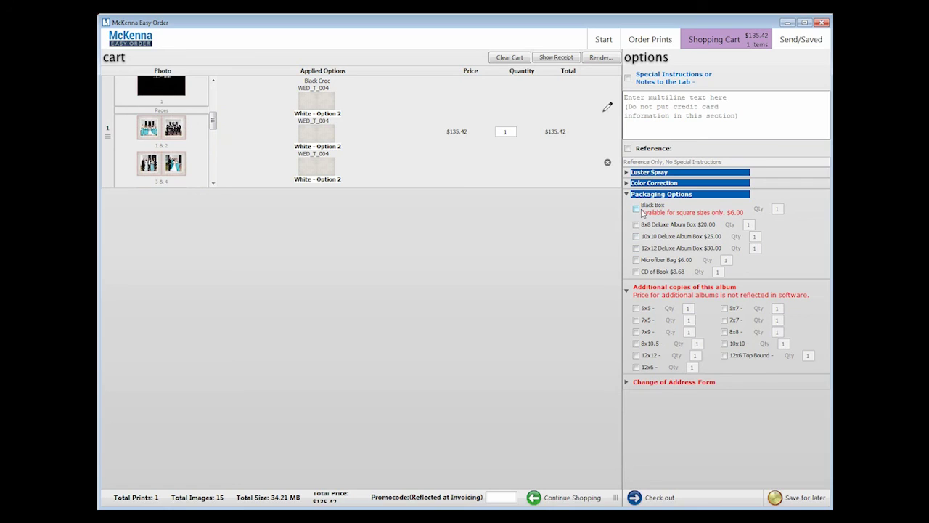
click(636, 210)
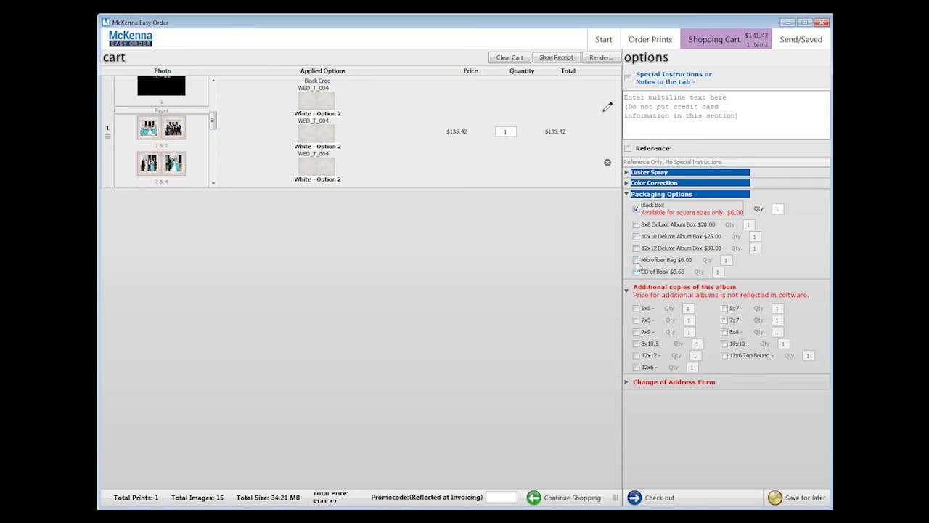
click(636, 261)
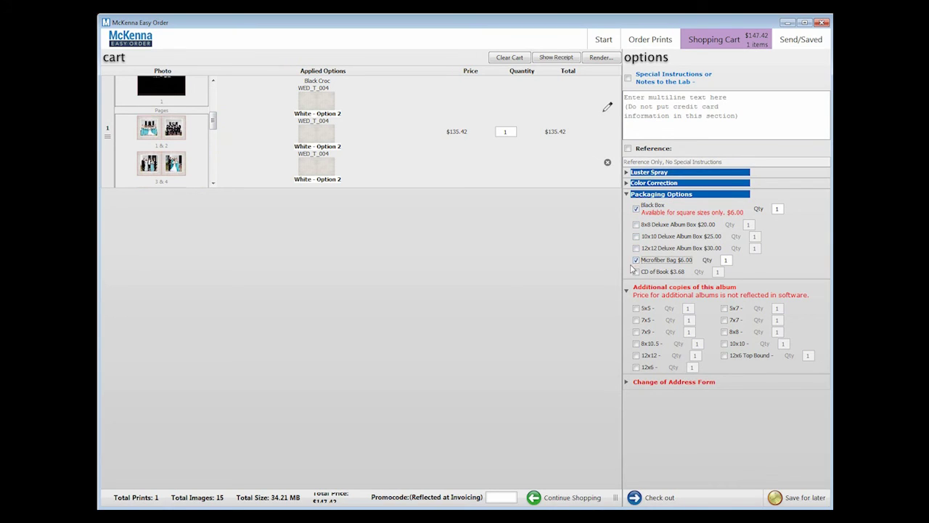
click(799, 498)
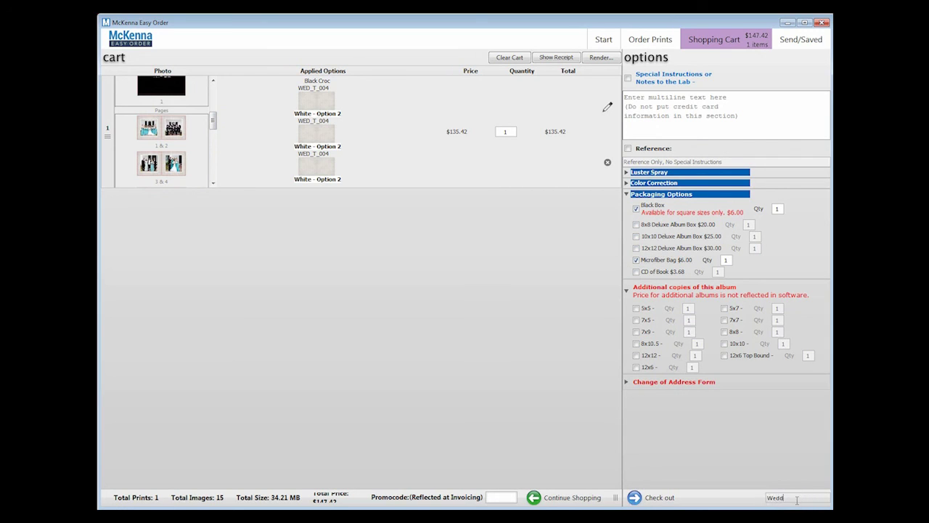
key(Return)
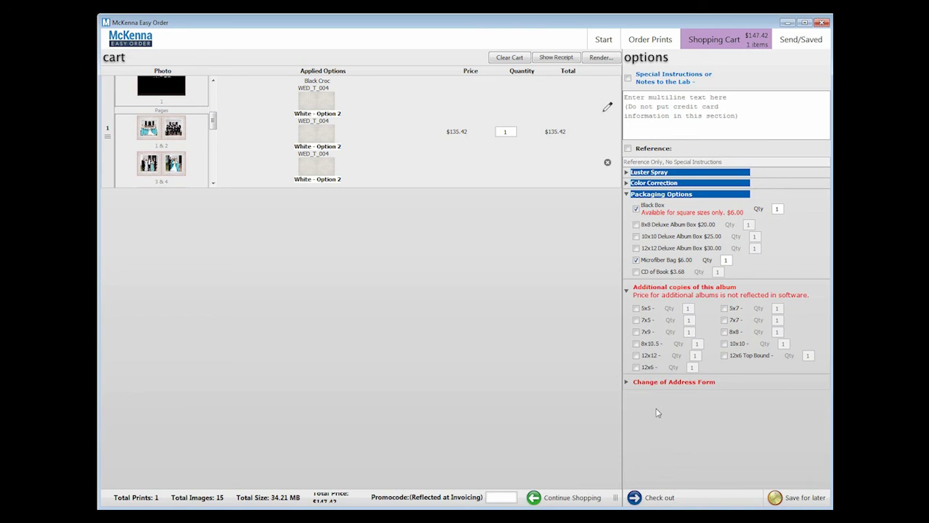
- Reopen the album from the cart, store it as a favorite named Wedding 1 and save the album back to the cart
click(606, 108)
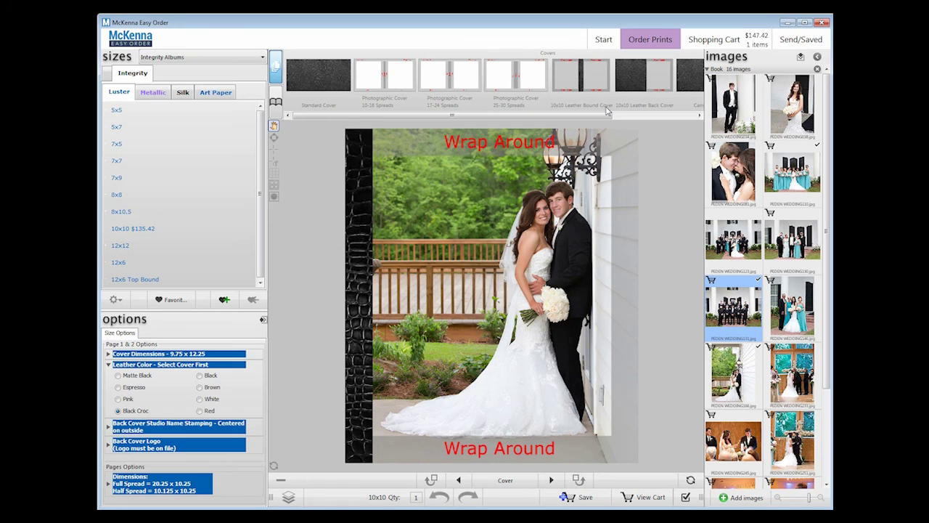
click(224, 298)
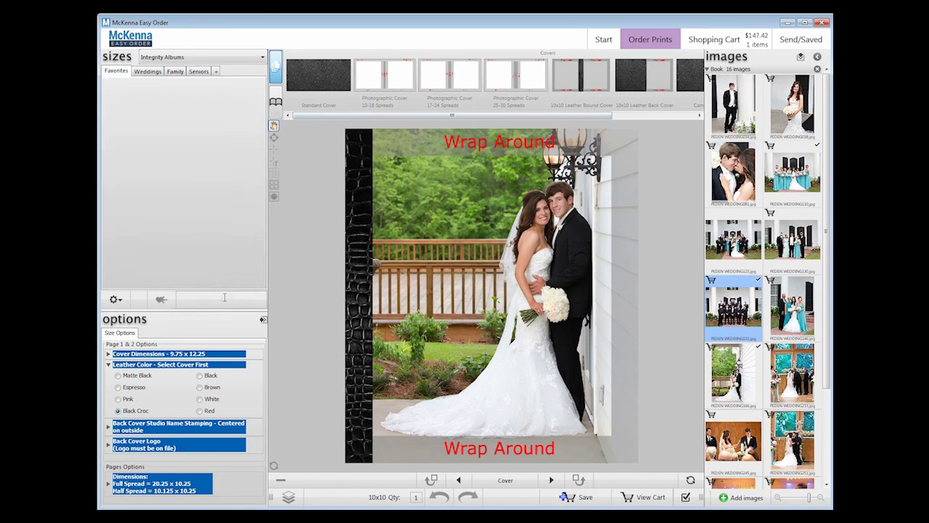
click(208, 294)
text(Wedding 1)
key(Return)
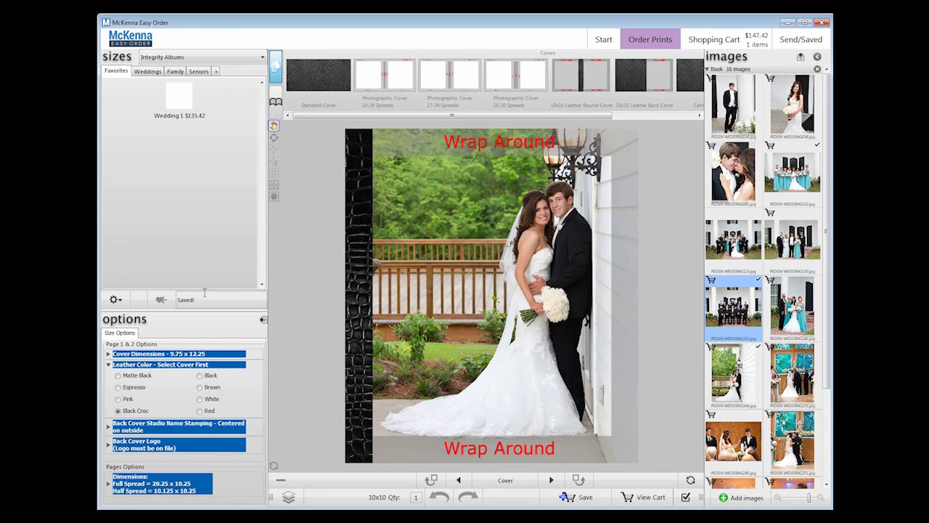
click(579, 498)
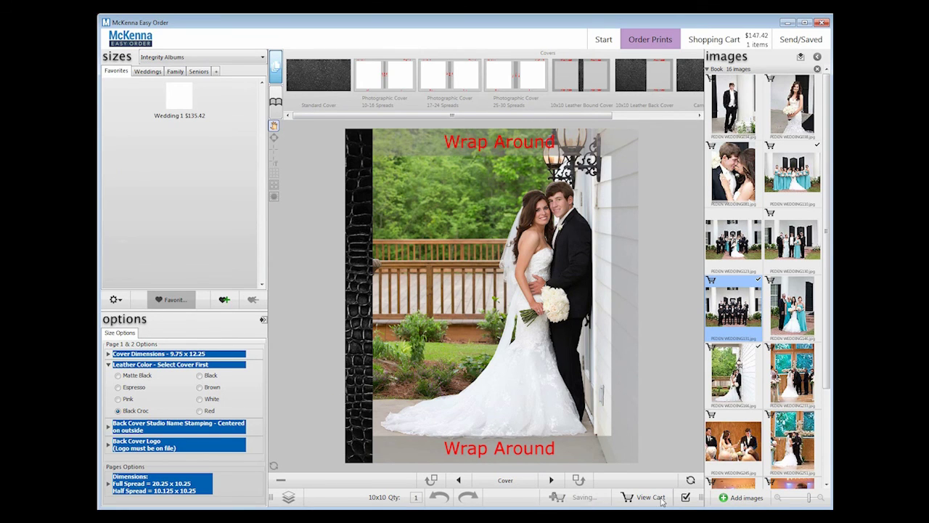